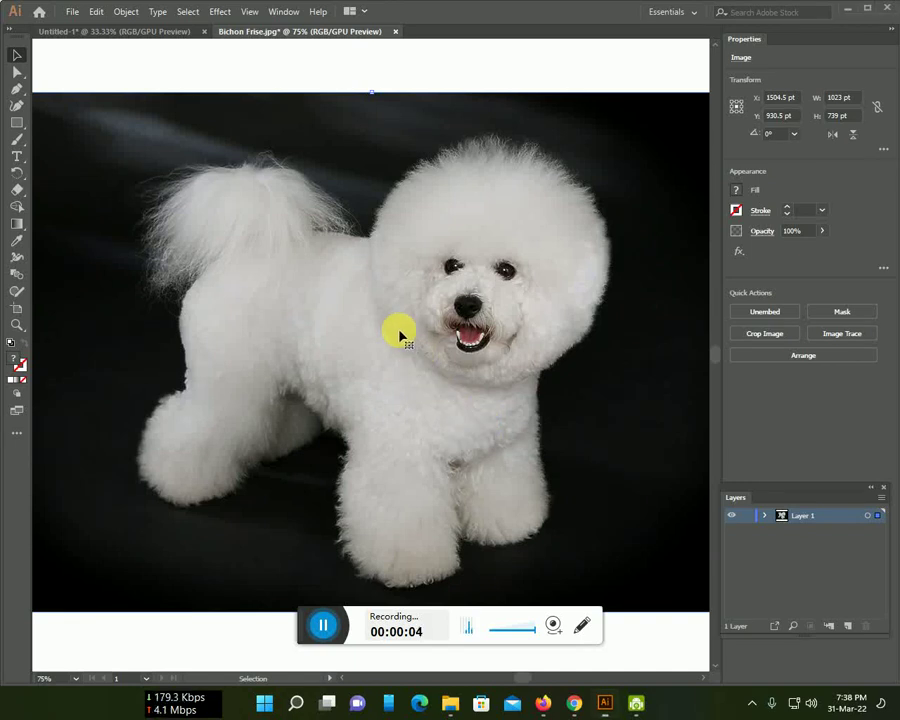
- Drag the dog photo from the Bichon Frise.jpg tab into Untitled-1
{"action": "left_click", "coordinate": [123, 32]}
{"action": "left_click", "coordinate": [263, 32]}
{"action": "mouse_move", "coordinate": [288, 264]}
{"action": "left_mouse_down"}
{"action": "mouse_move", "coordinate": [135, 40]}
{"action": "mouse_move", "coordinate": [411, 341]}
{"action": "mouse_move", "coordinate": [402, 348]}
{"action": "left_mouse_up"}
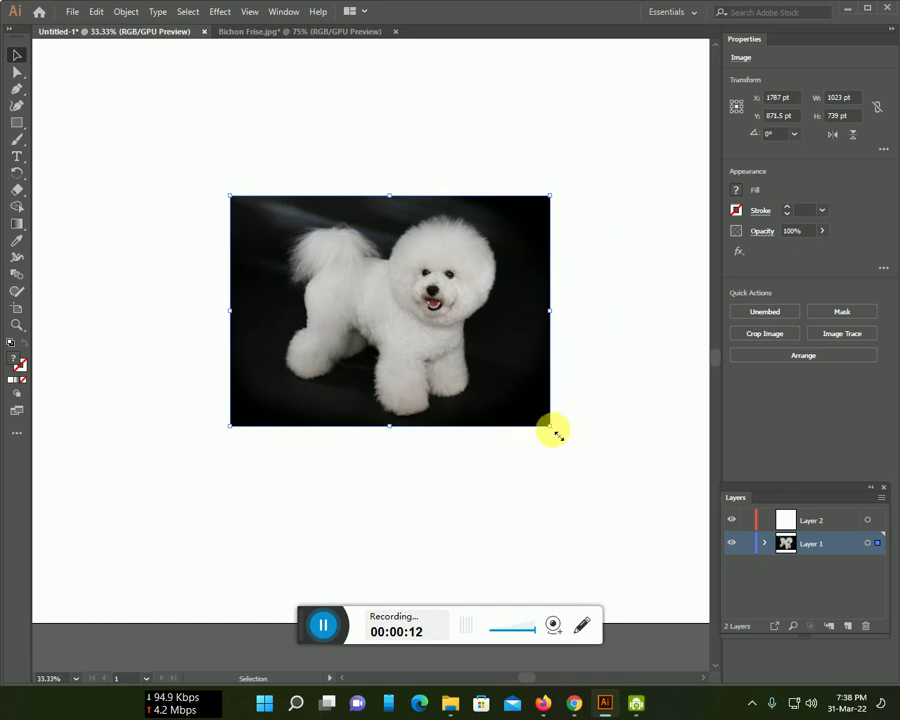
- Scale the photo up to about 2169 × 1567 pt, positioned to fill the artboard
{"action": "left_click_drag", "start_coordinate": [552, 432], "coordinate": [633, 552]}
{"action": "left_click_drag", "start_coordinate": [494, 414], "coordinate": [426, 390]}
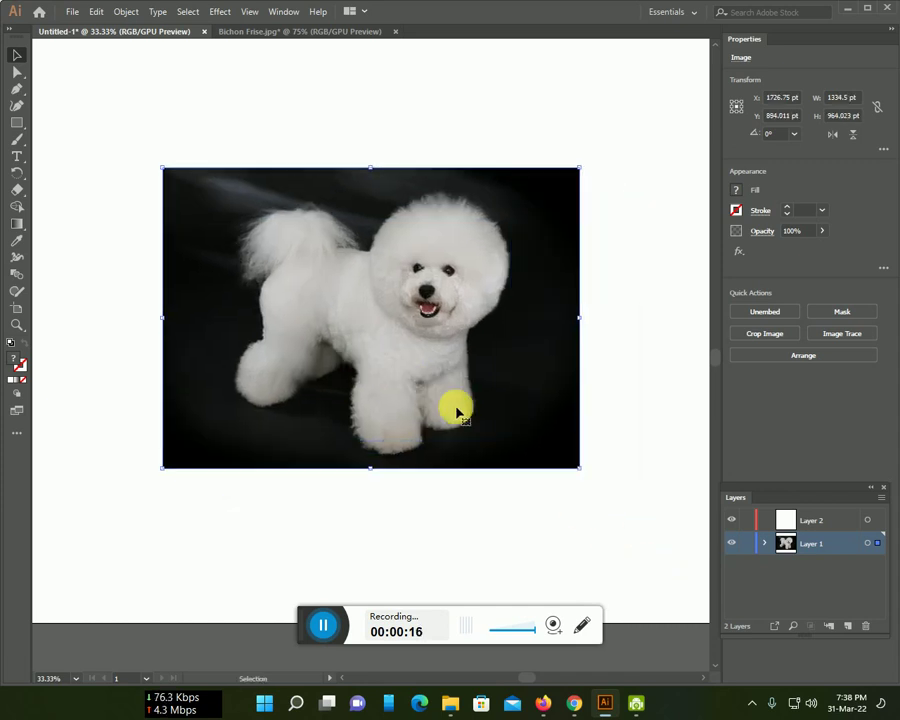
{"action": "left_click_drag", "start_coordinate": [585, 474], "coordinate": [620, 538]}
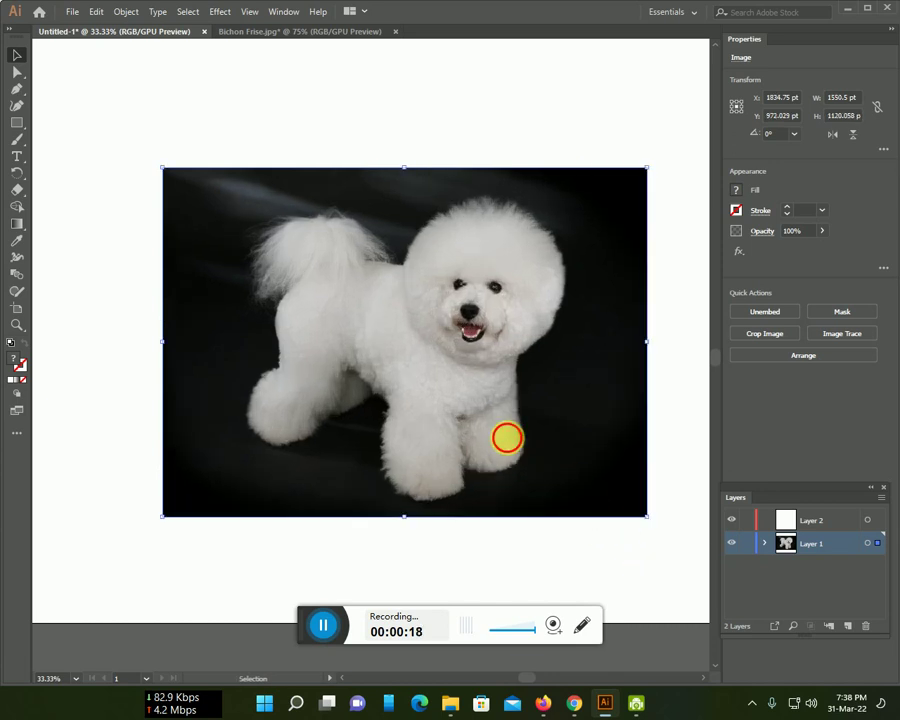
{"action": "left_click_drag", "start_coordinate": [506, 436], "coordinate": [458, 401]}
{"action": "left_click_drag", "start_coordinate": [590, 486], "coordinate": [688, 584]}
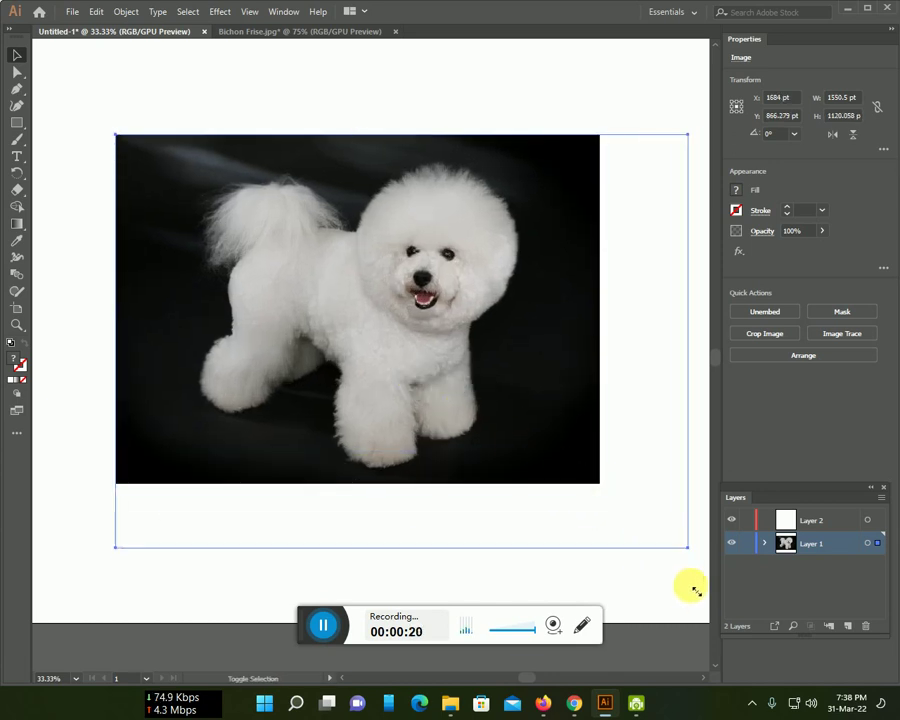
{"action": "left_click_drag", "start_coordinate": [500, 423], "coordinate": [461, 400]}
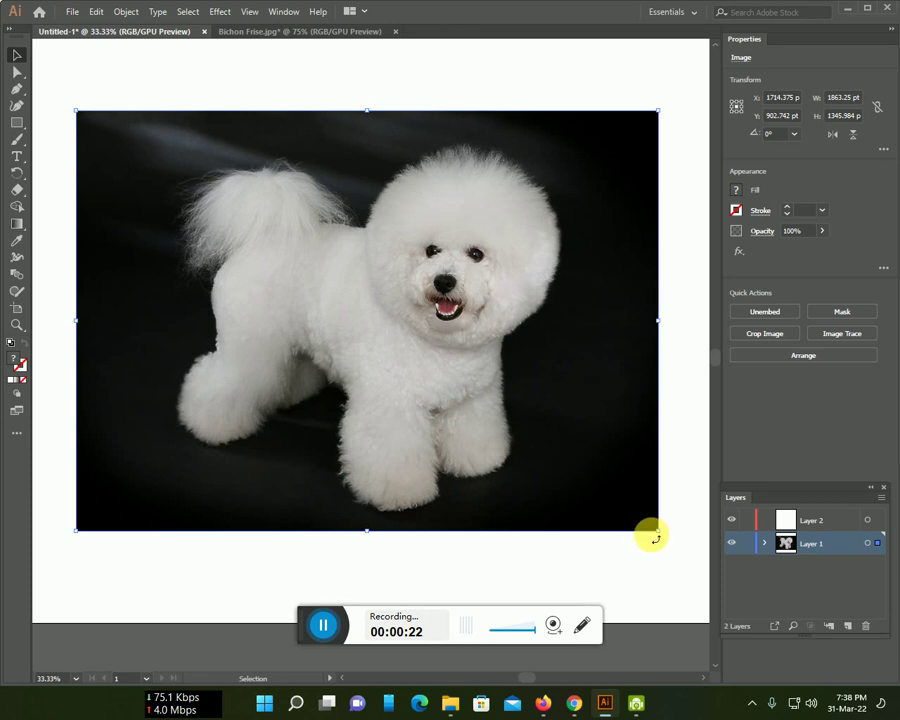
{"action": "left_click_drag", "start_coordinate": [660, 535], "coordinate": [710, 594]}
{"action": "left_click_drag", "start_coordinate": [597, 484], "coordinate": [536, 484]}
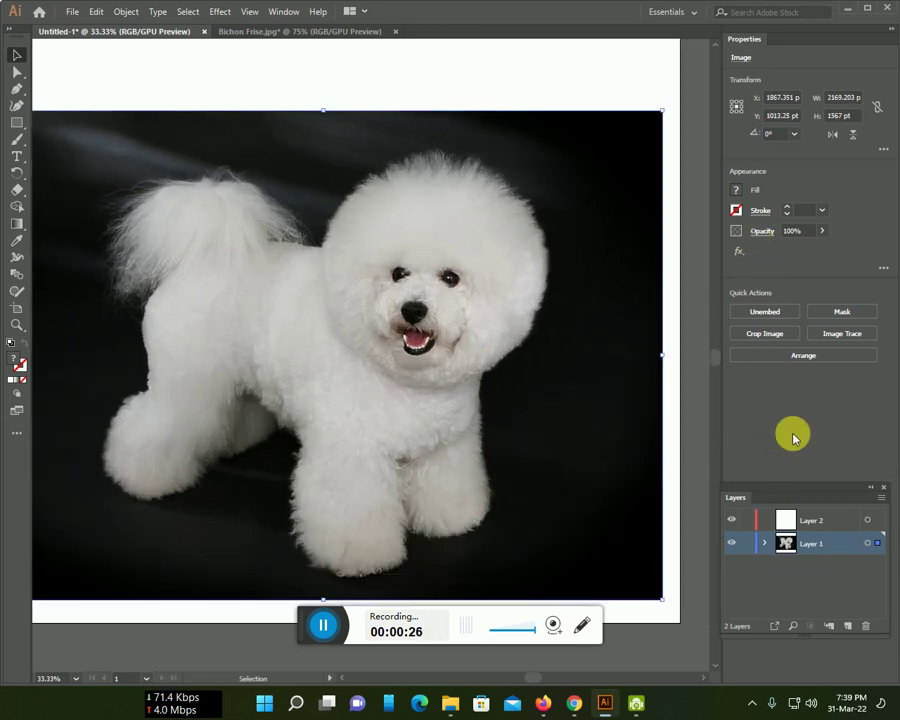
- Lock the photo's Layer 1, make Layer 2 active, and set a red stroke colour
{"action": "left_click", "coordinate": [747, 544]}
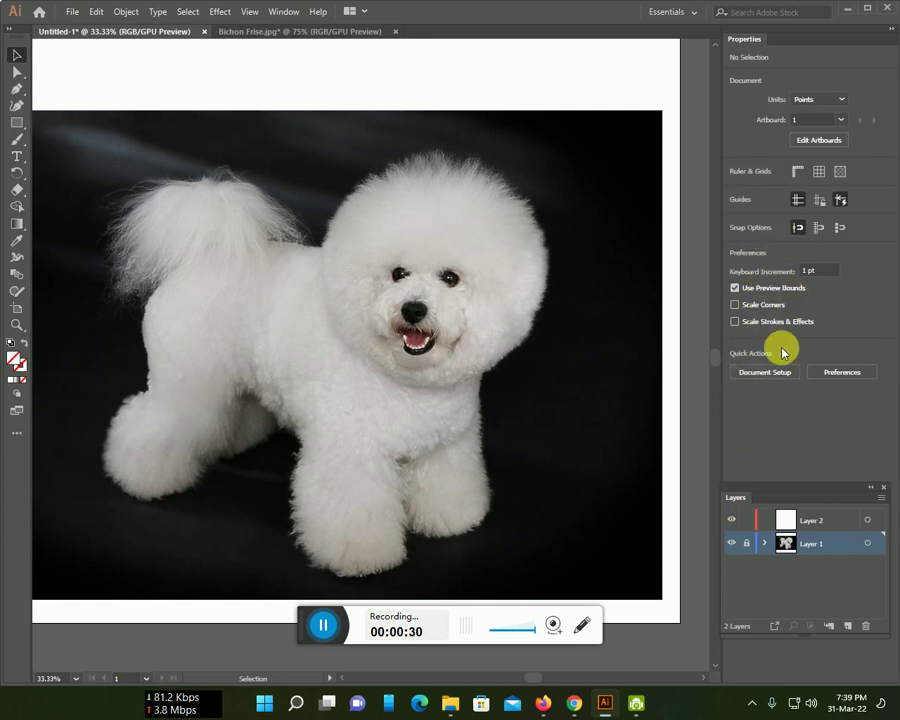
{"action": "left_click", "coordinate": [834, 521]}
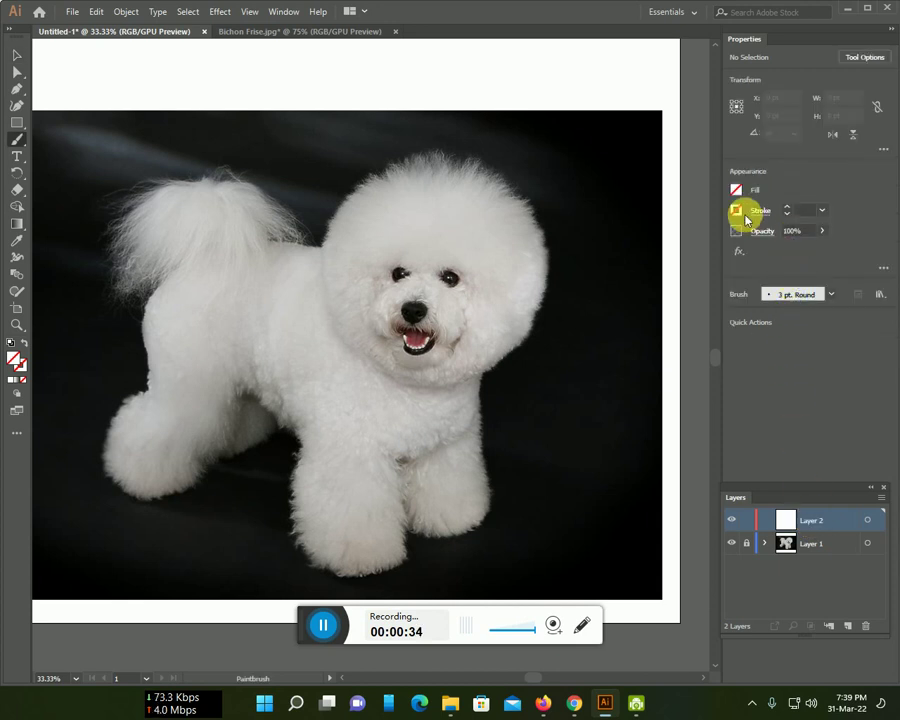
{"action": "left_click", "coordinate": [737, 211]}
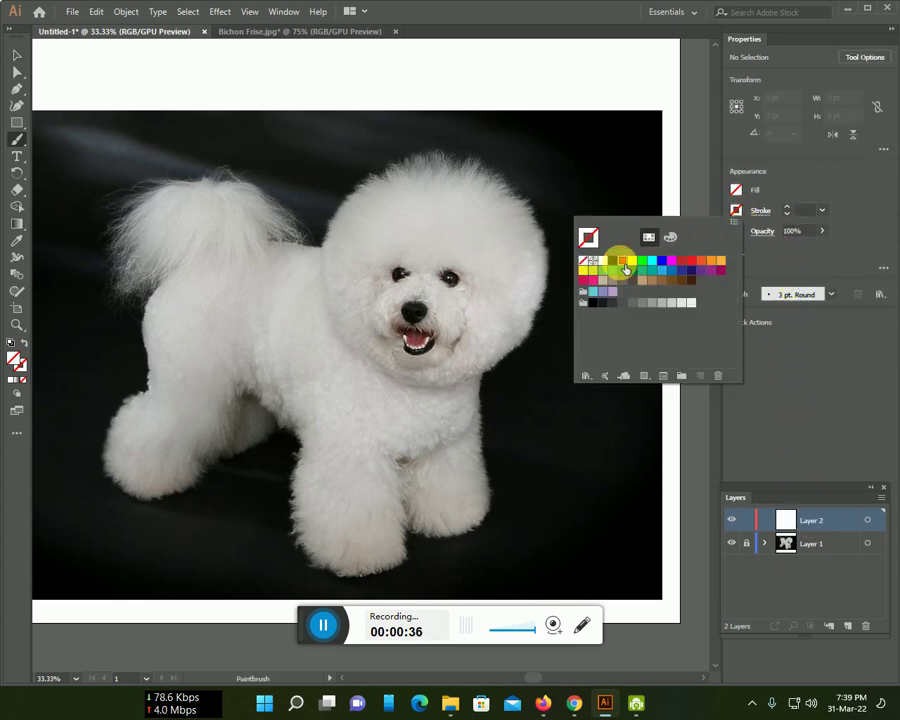
{"action": "left_click", "coordinate": [622, 261]}
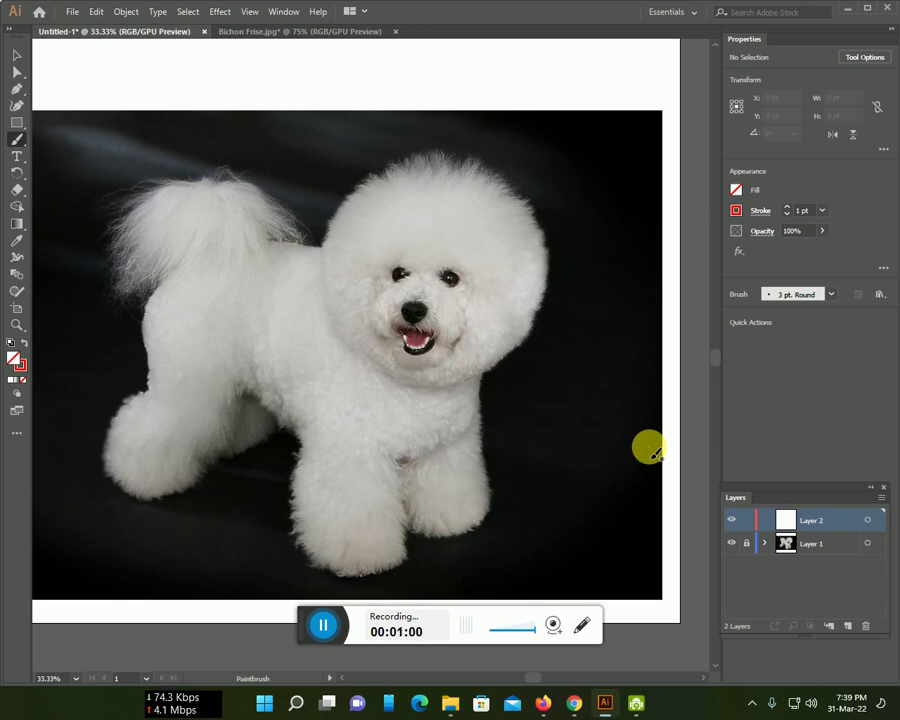
{"action": "scroll", "coordinate": [524, 442], "scroll_direction": "up", "scroll_amount": 3}
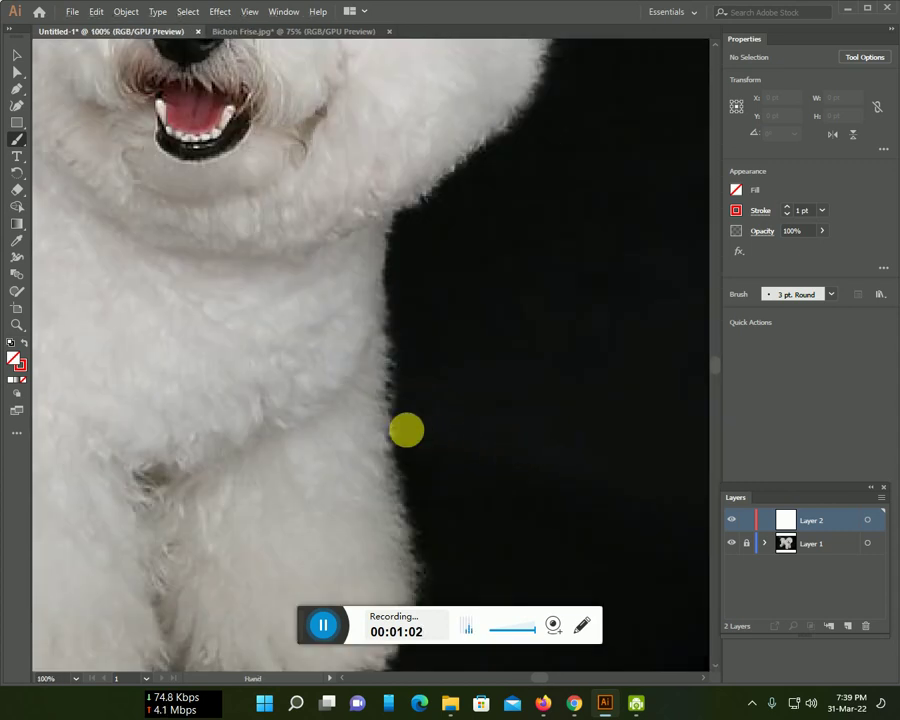
- Trace red outlines along the dog's front leg, paw and chest fur edge
{"action": "left_click_drag", "start_coordinate": [404, 426], "coordinate": [568, 195]}
{"action": "mouse_move", "coordinate": [344, 188]}
{"action": "left_mouse_down"}
{"action": "mouse_move", "coordinate": [349, 497]}
{"action": "mouse_move", "coordinate": [105, 497]}
{"action": "left_mouse_up"}
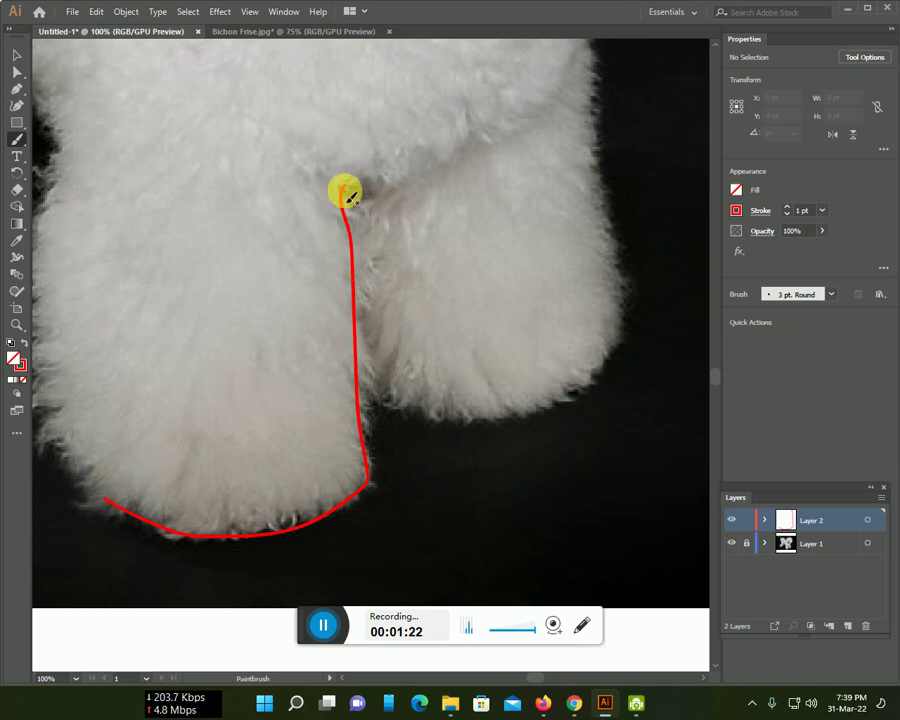
{"action": "mouse_move", "coordinate": [352, 190]}
{"action": "left_mouse_down"}
{"action": "mouse_move", "coordinate": [447, 416]}
{"action": "mouse_move", "coordinate": [612, 197]}
{"action": "mouse_move", "coordinate": [595, 128]}
{"action": "left_mouse_up"}
{"action": "scroll", "coordinate": [592, 120], "scroll_direction": "up", "scroll_amount": 3}
{"action": "scroll", "coordinate": [550, 210], "scroll_direction": "up", "scroll_amount": 2}
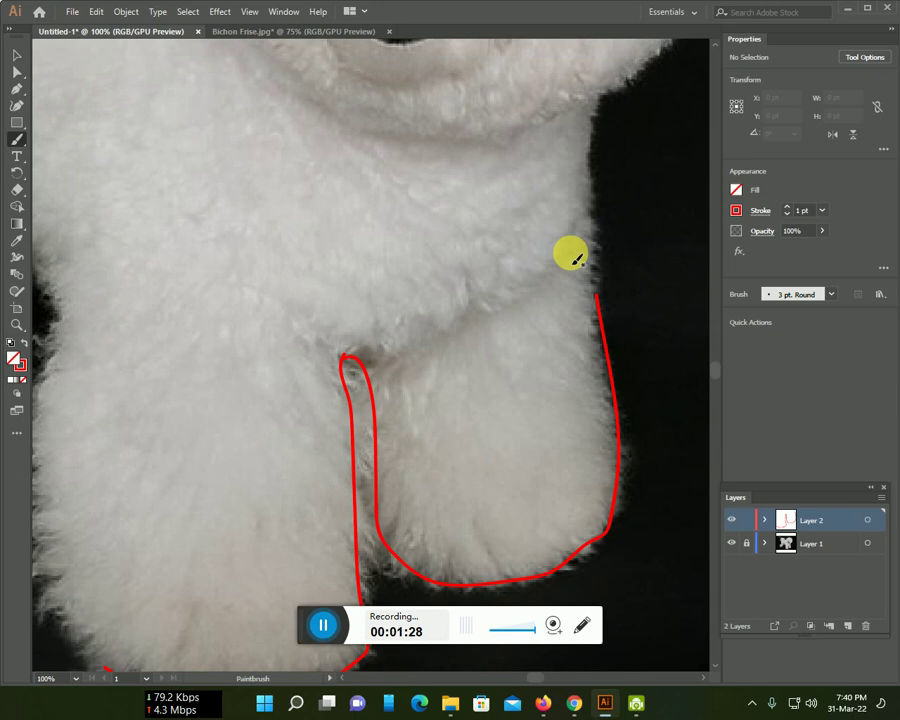
{"action": "mouse_move", "coordinate": [575, 203]}
{"action": "left_mouse_down"}
{"action": "mouse_move", "coordinate": [532, 281]}
{"action": "mouse_move", "coordinate": [446, 334]}
{"action": "mouse_move", "coordinate": [358, 362]}
{"action": "left_mouse_up"}
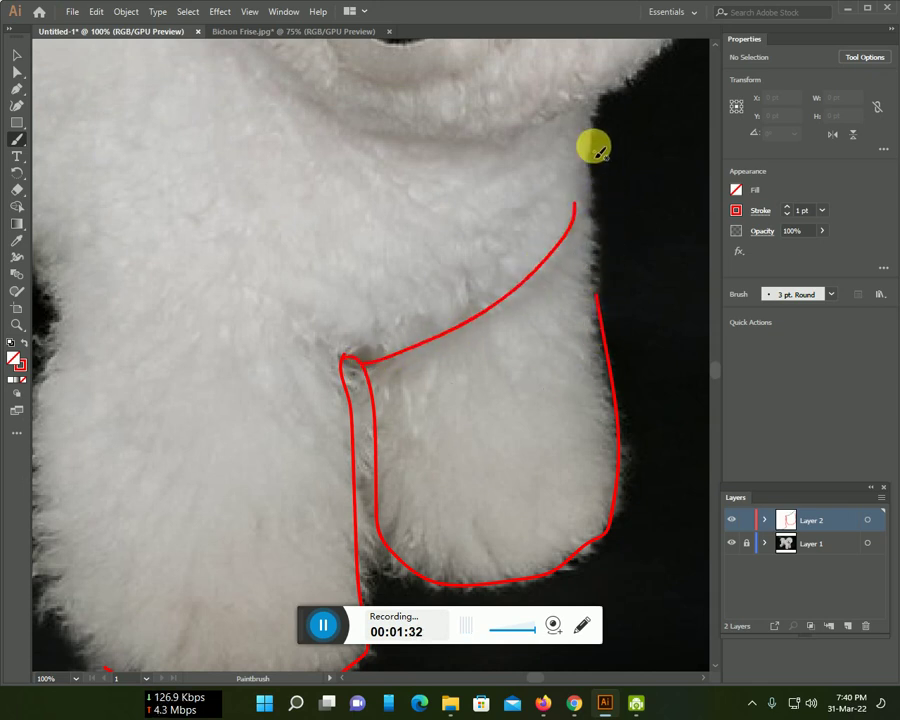
{"action": "left_click_drag", "start_coordinate": [592, 100], "coordinate": [591, 270]}
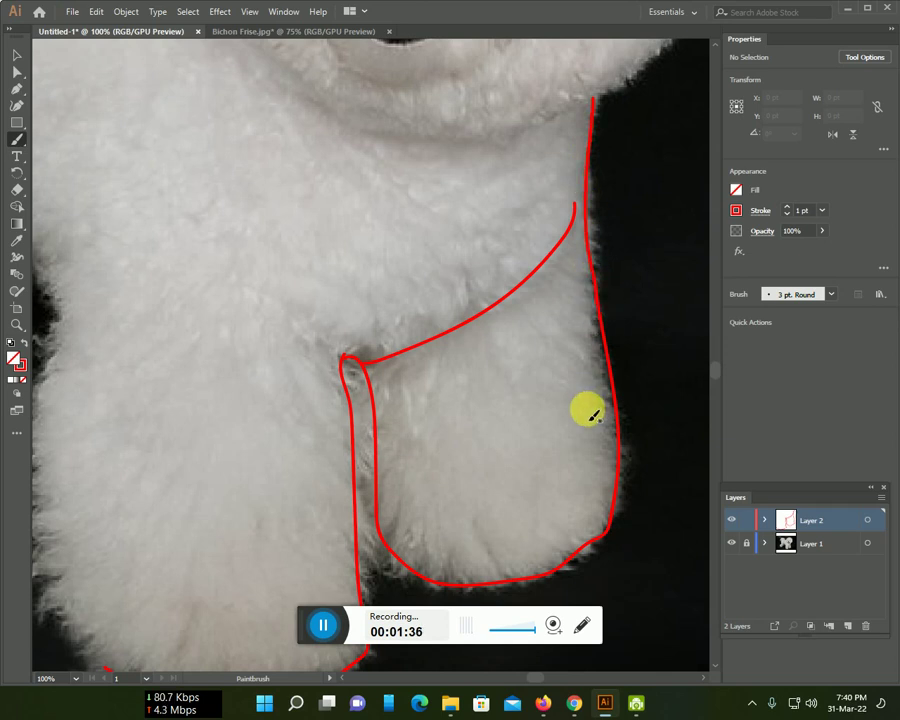
- Centre the dog's face in view and trace the outline of its head in red
{"action": "scroll", "coordinate": [582, 408], "scroll_direction": "up", "scroll_amount": 4}
{"action": "scroll", "coordinate": [580, 406], "scroll_direction": "up", "scroll_amount": 2}
{"action": "mouse_move", "coordinate": [603, 370]}
{"action": "left_mouse_down"}
{"action": "mouse_move", "coordinate": [395, 371]}
{"action": "mouse_move", "coordinate": [474, 296]}
{"action": "mouse_move", "coordinate": [552, 168]}
{"action": "mouse_move", "coordinate": [578, 45]}
{"action": "left_mouse_up"}
{"action": "left_click_drag", "start_coordinate": [460, 192], "coordinate": [674, 341]}
{"action": "scroll", "coordinate": [404, 308], "scroll_direction": "down", "scroll_amount": 1}
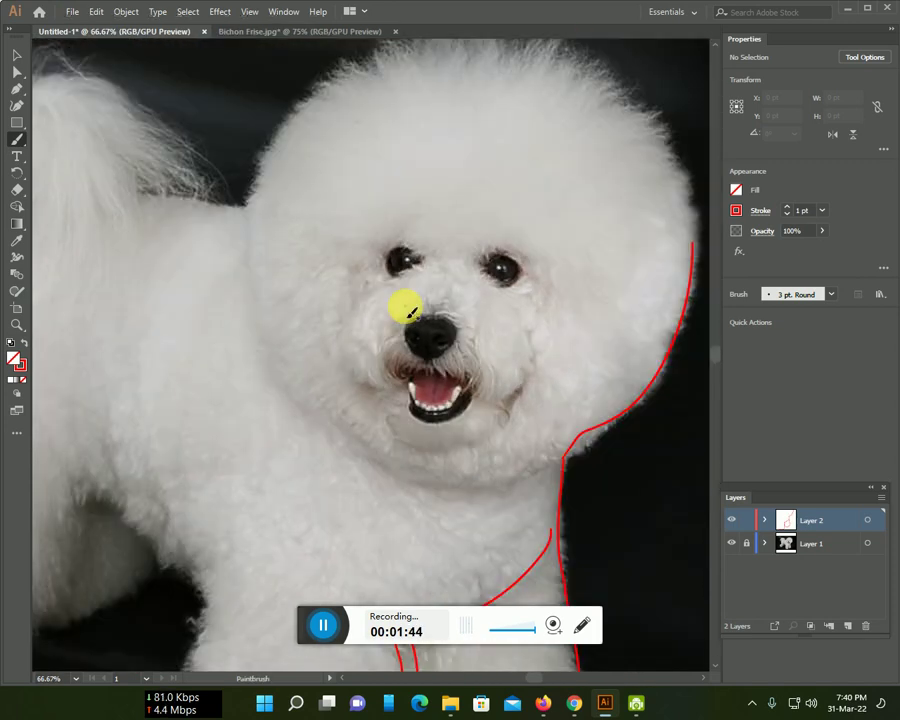
{"action": "scroll", "coordinate": [398, 306], "scroll_direction": "up", "scroll_amount": 2}
{"action": "mouse_move", "coordinate": [250, 278]}
{"action": "left_mouse_down"}
{"action": "mouse_move", "coordinate": [271, 209]}
{"action": "mouse_move", "coordinate": [299, 169]}
{"action": "mouse_move", "coordinate": [410, 105]}
{"action": "mouse_move", "coordinate": [476, 92]}
{"action": "mouse_move", "coordinate": [524, 97]}
{"action": "mouse_move", "coordinate": [637, 167]}
{"action": "mouse_move", "coordinate": [663, 203]}
{"action": "mouse_move", "coordinate": [693, 322]}
{"action": "left_mouse_up"}
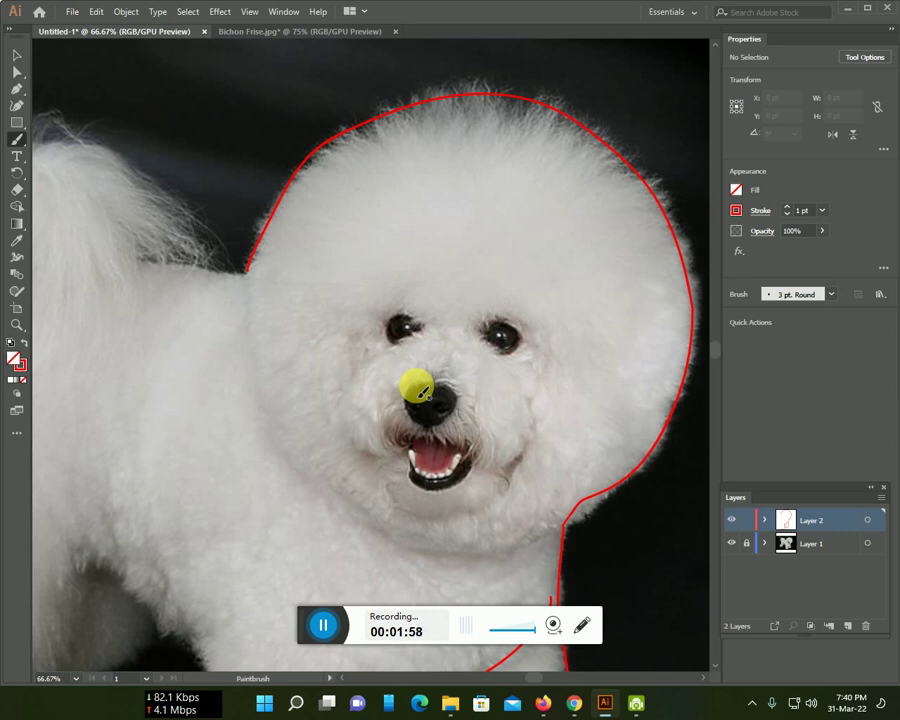
- Outline the dog's mouth edges, tongue and teeth line, and upper lip in red
{"action": "scroll", "coordinate": [435, 384], "scroll_direction": "up", "scroll_amount": 2}
{"action": "scroll", "coordinate": [430, 374], "scroll_direction": "down", "scroll_amount": 2}
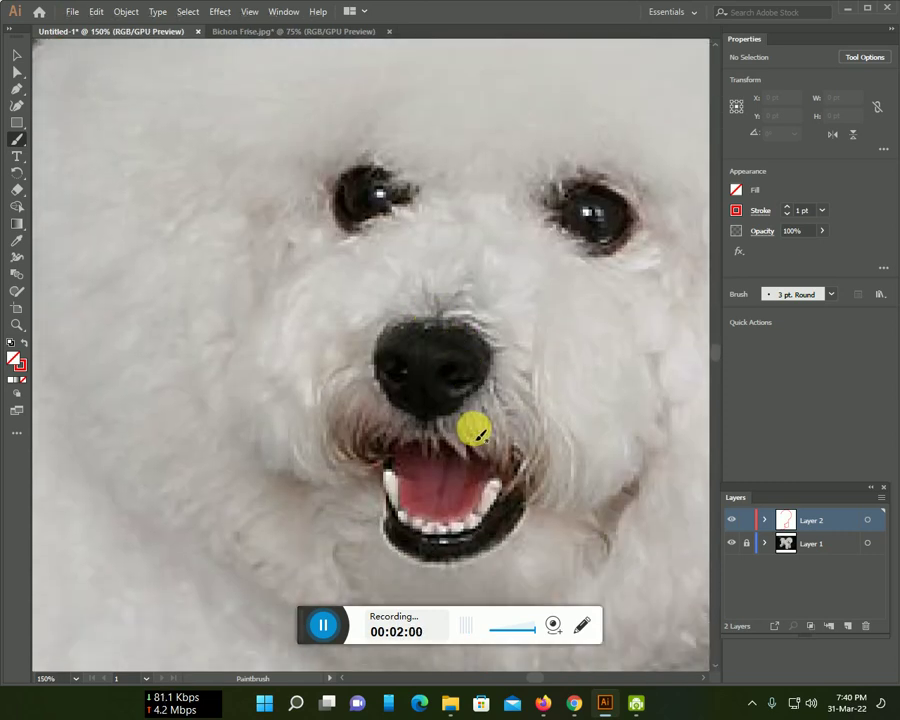
{"action": "scroll", "coordinate": [472, 424], "scroll_direction": "down", "scroll_amount": 2}
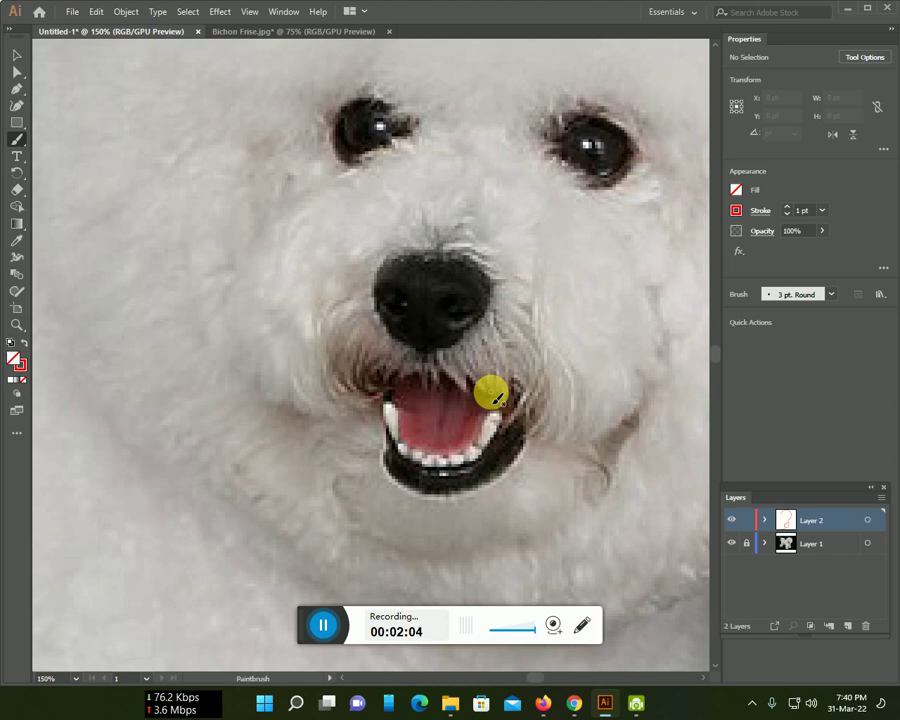
{"action": "mouse_move", "coordinate": [519, 404]}
{"action": "left_mouse_down"}
{"action": "mouse_move", "coordinate": [484, 454]}
{"action": "mouse_move", "coordinate": [441, 476]}
{"action": "mouse_move", "coordinate": [390, 443]}
{"action": "mouse_move", "coordinate": [419, 495]}
{"action": "mouse_move", "coordinate": [468, 489]}
{"action": "mouse_move", "coordinate": [513, 446]}
{"action": "mouse_move", "coordinate": [514, 410]}
{"action": "left_mouse_up"}
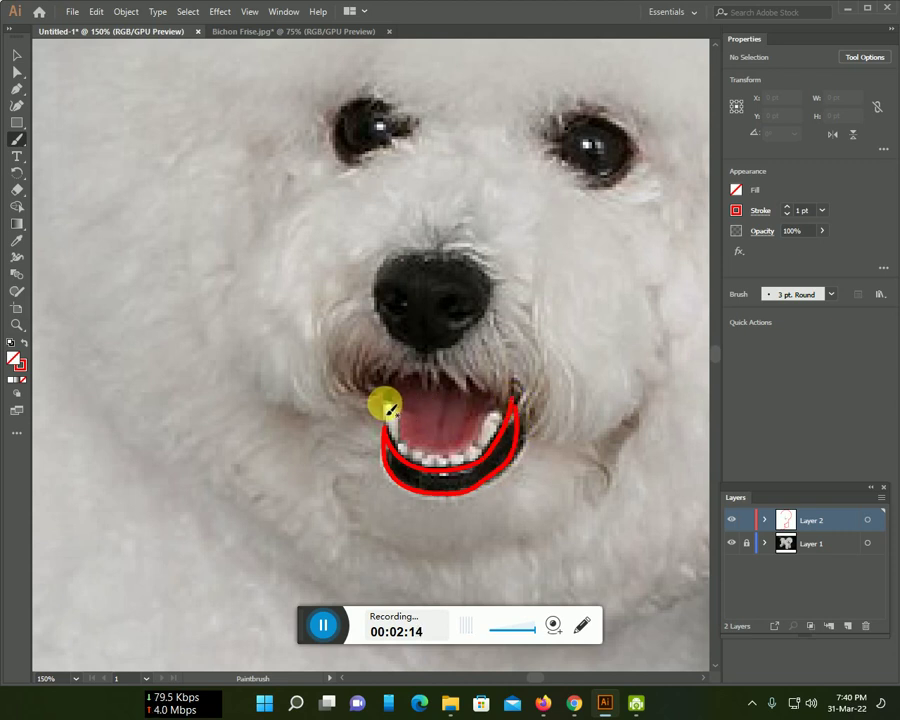
{"action": "left_click_drag", "start_coordinate": [388, 408], "coordinate": [393, 437]}
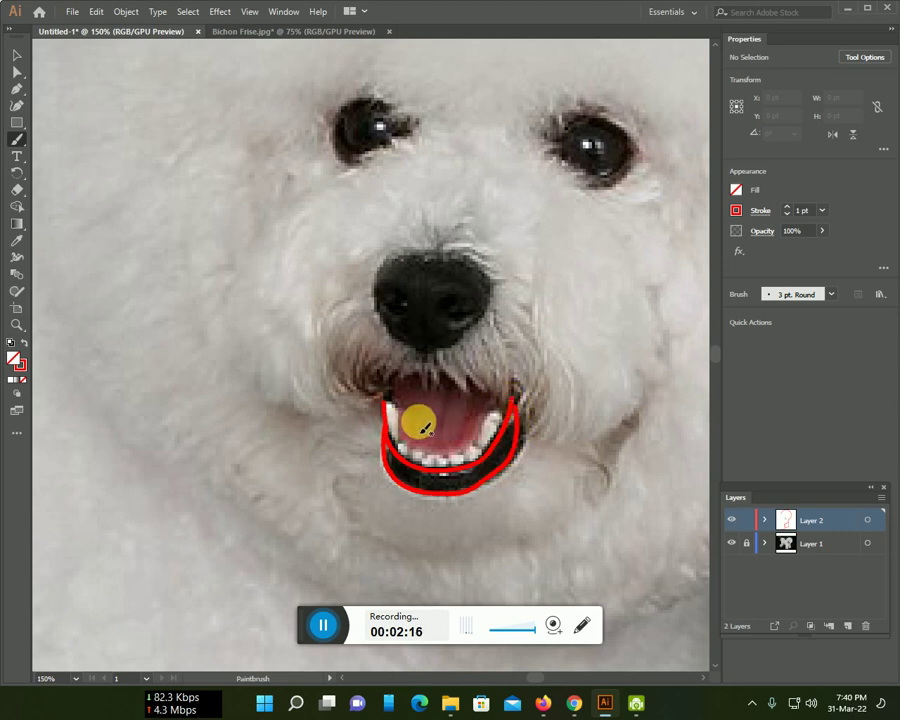
{"action": "mouse_move", "coordinate": [402, 392]}
{"action": "left_mouse_down"}
{"action": "mouse_move", "coordinate": [412, 442]}
{"action": "mouse_move", "coordinate": [452, 458]}
{"action": "mouse_move", "coordinate": [486, 405]}
{"action": "mouse_move", "coordinate": [438, 374]}
{"action": "mouse_move", "coordinate": [362, 382]}
{"action": "mouse_move", "coordinate": [585, 392]}
{"action": "left_mouse_up"}
{"action": "mouse_move", "coordinate": [492, 283]}
{"action": "left_mouse_down"}
{"action": "mouse_move", "coordinate": [473, 323]}
{"action": "mouse_move", "coordinate": [388, 315]}
{"action": "mouse_move", "coordinate": [418, 261]}
{"action": "mouse_move", "coordinate": [474, 261]}
{"action": "mouse_move", "coordinate": [470, 290]}
{"action": "mouse_move", "coordinate": [458, 295]}
{"action": "mouse_move", "coordinate": [476, 296]}
{"action": "mouse_move", "coordinate": [420, 300]}
{"action": "mouse_move", "coordinate": [400, 290]}
{"action": "left_mouse_up"}
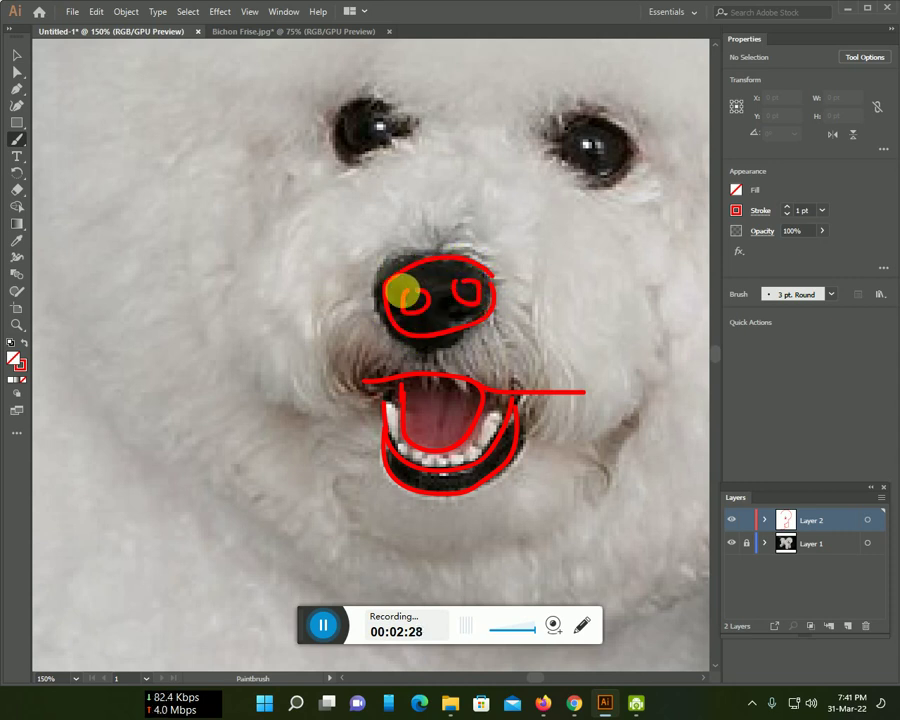
- Trace red outlines around the dog's right and left eyes
{"action": "scroll", "coordinate": [490, 320], "scroll_direction": "up", "scroll_amount": 3}
{"action": "mouse_move", "coordinate": [545, 230]}
{"action": "left_mouse_down"}
{"action": "mouse_move", "coordinate": [556, 249]}
{"action": "mouse_move", "coordinate": [634, 268]}
{"action": "mouse_move", "coordinate": [636, 210]}
{"action": "mouse_move", "coordinate": [565, 207]}
{"action": "left_mouse_up"}
{"action": "mouse_move", "coordinate": [425, 214]}
{"action": "left_mouse_down"}
{"action": "mouse_move", "coordinate": [350, 250]}
{"action": "mouse_move", "coordinate": [326, 185]}
{"action": "mouse_move", "coordinate": [388, 177]}
{"action": "mouse_move", "coordinate": [424, 215]}
{"action": "left_mouse_up"}
{"action": "scroll", "coordinate": [502, 224], "scroll_direction": "down", "scroll_amount": 3, "text": "alt"}
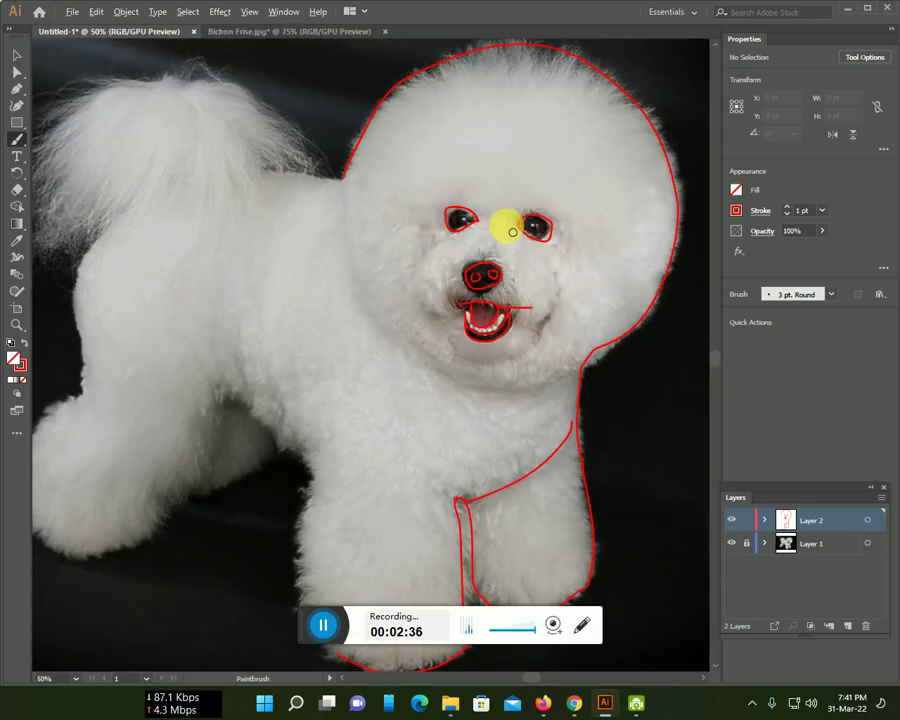
- Outline the face's left side, the front-left leg and the hind leg's lower edge in red
{"action": "mouse_move", "coordinate": [352, 183]}
{"action": "left_mouse_down"}
{"action": "mouse_move", "coordinate": [370, 277]}
{"action": "mouse_move", "coordinate": [413, 342]}
{"action": "mouse_move", "coordinate": [466, 376]}
{"action": "mouse_move", "coordinate": [532, 372]}
{"action": "mouse_move", "coordinate": [592, 346]}
{"action": "left_mouse_up"}
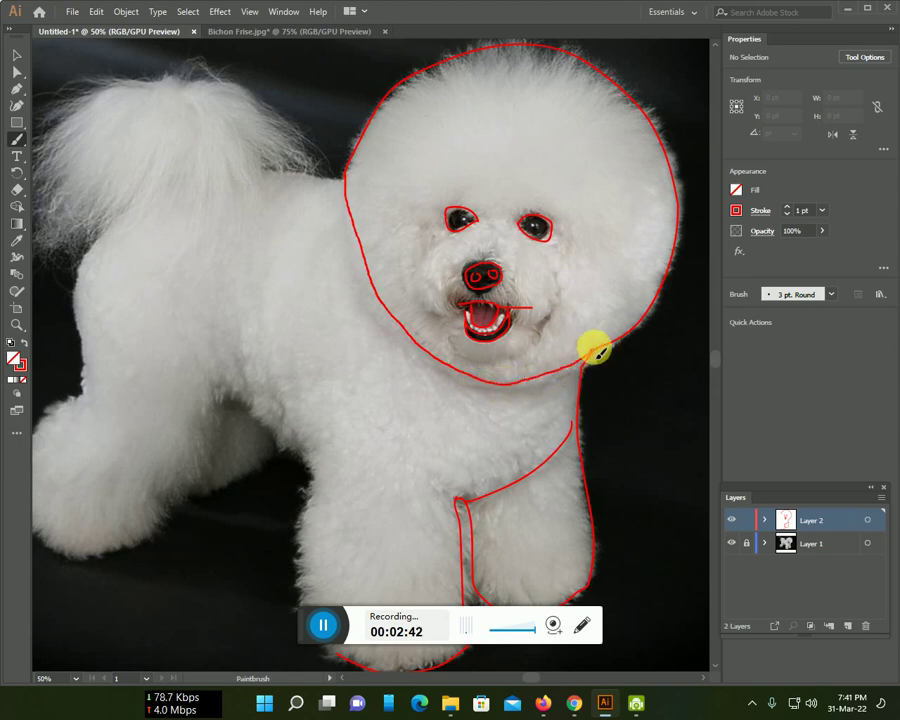
{"action": "mouse_move", "coordinate": [309, 456]}
{"action": "left_mouse_down"}
{"action": "mouse_move", "coordinate": [305, 587]}
{"action": "mouse_move", "coordinate": [305, 494]}
{"action": "left_mouse_up"}
{"action": "scroll", "coordinate": [305, 590], "scroll_direction": "down", "scroll_amount": 2}
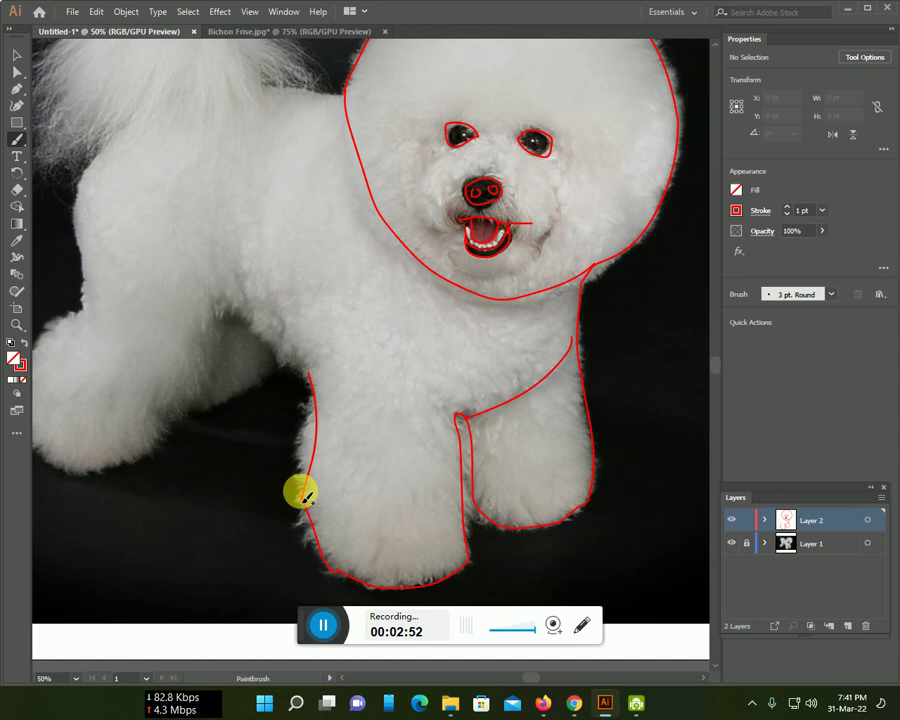
{"action": "mouse_move", "coordinate": [135, 457]}
{"action": "left_mouse_down"}
{"action": "mouse_move", "coordinate": [192, 394]}
{"action": "mouse_move", "coordinate": [215, 327]}
{"action": "mouse_move", "coordinate": [235, 313]}
{"action": "mouse_move", "coordinate": [305, 368]}
{"action": "left_mouse_up"}
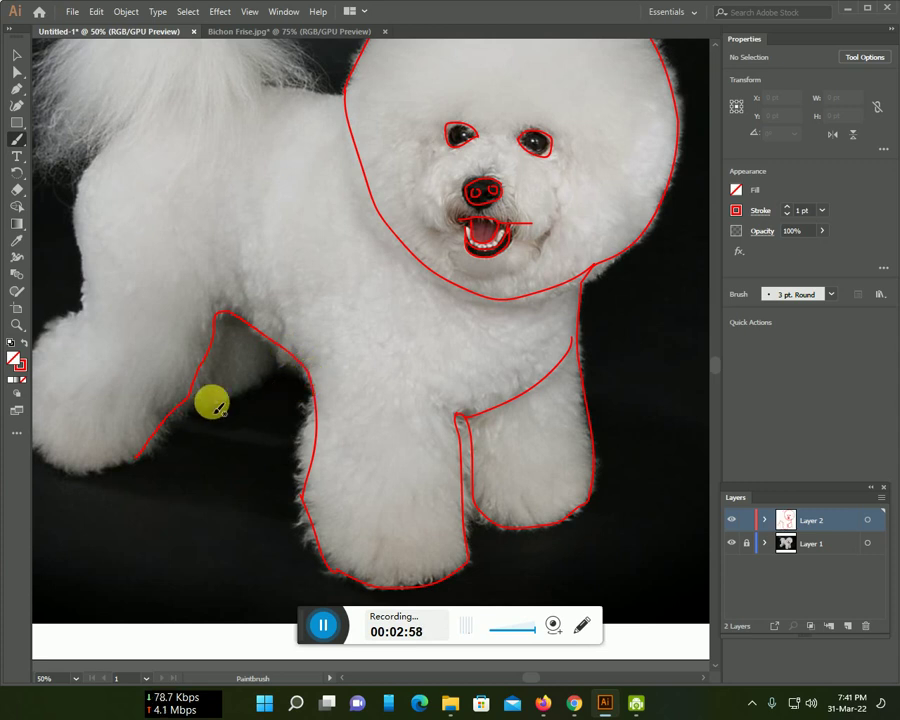
{"action": "mouse_move", "coordinate": [187, 407]}
{"action": "left_mouse_down"}
{"action": "mouse_move", "coordinate": [245, 393]}
{"action": "mouse_move", "coordinate": [266, 372]}
{"action": "mouse_move", "coordinate": [368, 448]}
{"action": "left_mouse_up"}
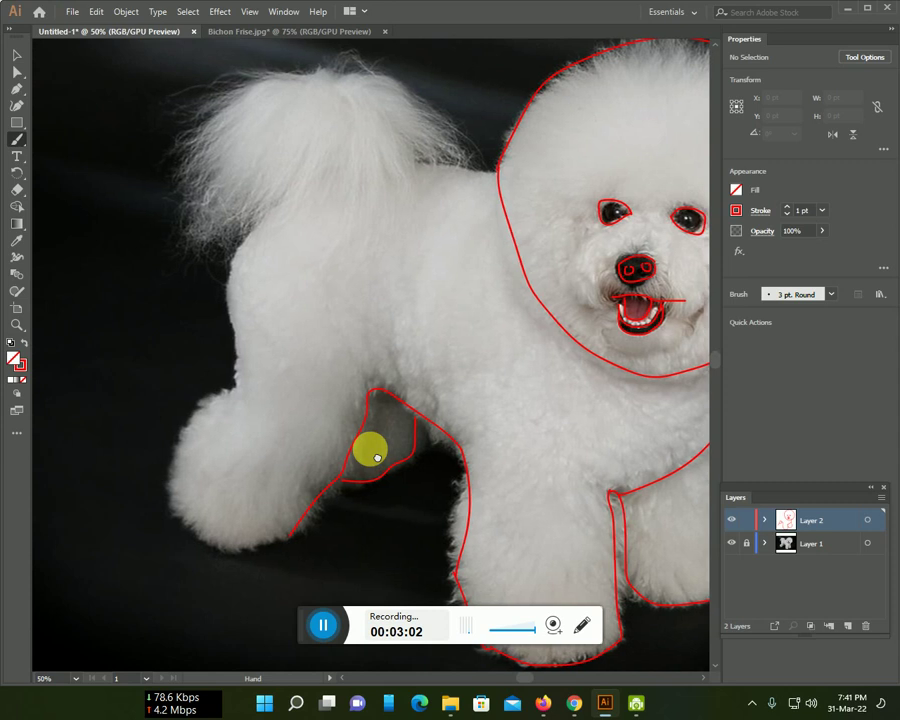
- Trace the hind leg's inner edge, back leg, fluffy tail, back and rump curve in red
{"action": "mouse_move", "coordinate": [241, 389]}
{"action": "left_mouse_down"}
{"action": "mouse_move", "coordinate": [180, 430]}
{"action": "mouse_move", "coordinate": [172, 500]}
{"action": "mouse_move", "coordinate": [204, 541]}
{"action": "mouse_move", "coordinate": [245, 546]}
{"action": "mouse_move", "coordinate": [291, 532]}
{"action": "mouse_move", "coordinate": [296, 519]}
{"action": "left_mouse_up"}
{"action": "scroll", "coordinate": [302, 523], "scroll_direction": "up", "scroll_amount": 2}
{"action": "scroll", "coordinate": [291, 446], "scroll_direction": "up", "scroll_amount": 1}
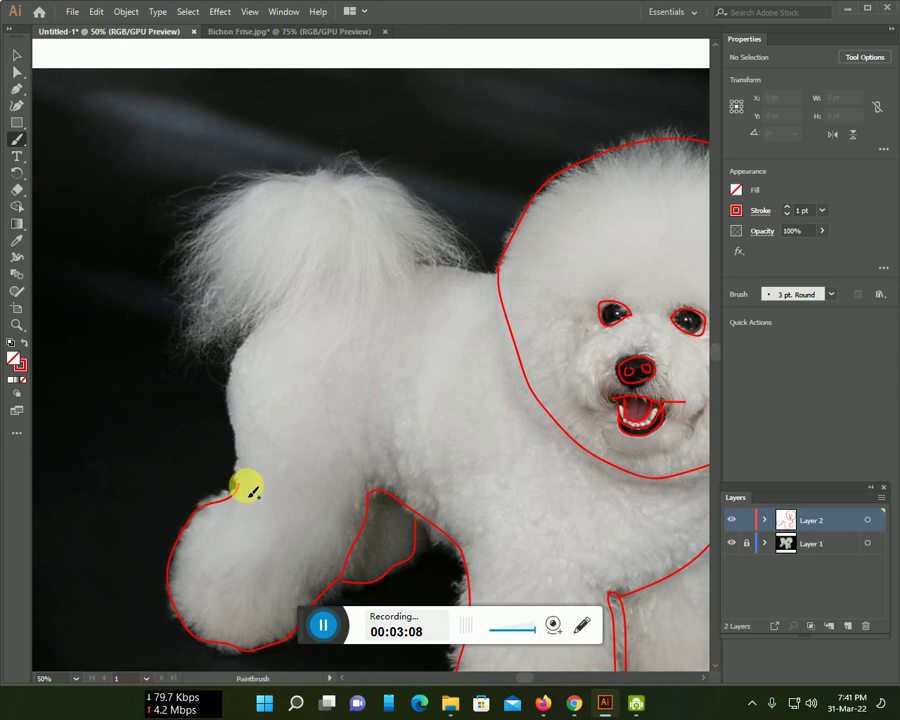
{"action": "mouse_move", "coordinate": [241, 486]}
{"action": "left_mouse_down"}
{"action": "mouse_move", "coordinate": [240, 337]}
{"action": "mouse_move", "coordinate": [192, 305]}
{"action": "mouse_move", "coordinate": [182, 215]}
{"action": "mouse_move", "coordinate": [235, 183]}
{"action": "mouse_move", "coordinate": [350, 175]}
{"action": "mouse_move", "coordinate": [408, 193]}
{"action": "mouse_move", "coordinate": [462, 231]}
{"action": "mouse_move", "coordinate": [447, 262]}
{"action": "mouse_move", "coordinate": [455, 272]}
{"action": "mouse_move", "coordinate": [498, 273]}
{"action": "left_mouse_up"}
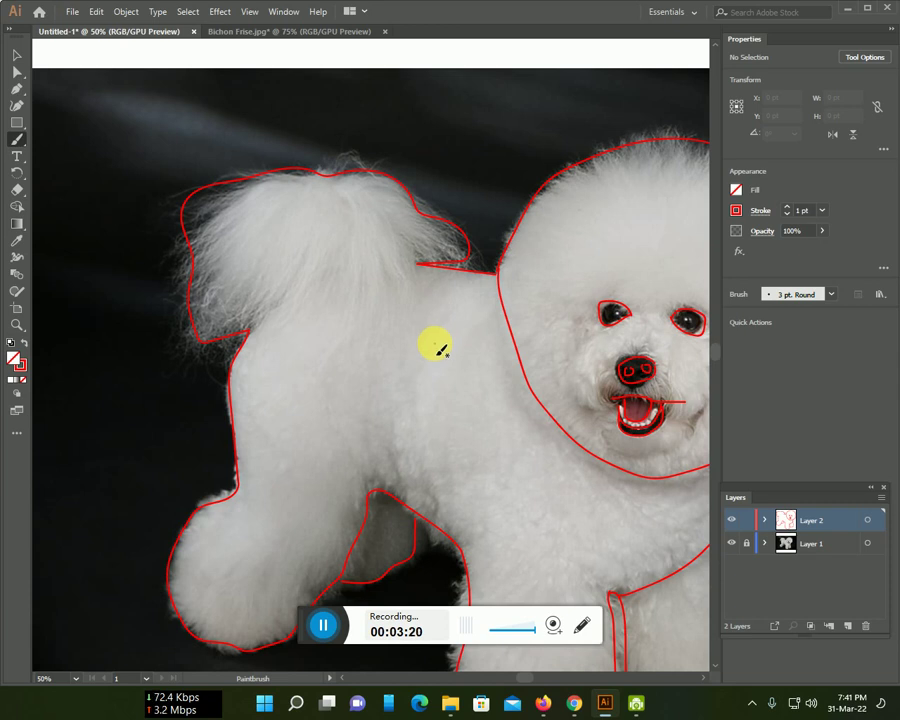
{"action": "left_click_drag", "start_coordinate": [443, 359], "coordinate": [214, 242]}
{"action": "mouse_move", "coordinate": [105, 228]}
{"action": "left_mouse_down"}
{"action": "mouse_move", "coordinate": [146, 288]}
{"action": "mouse_move", "coordinate": [142, 374]}
{"action": "left_mouse_up"}
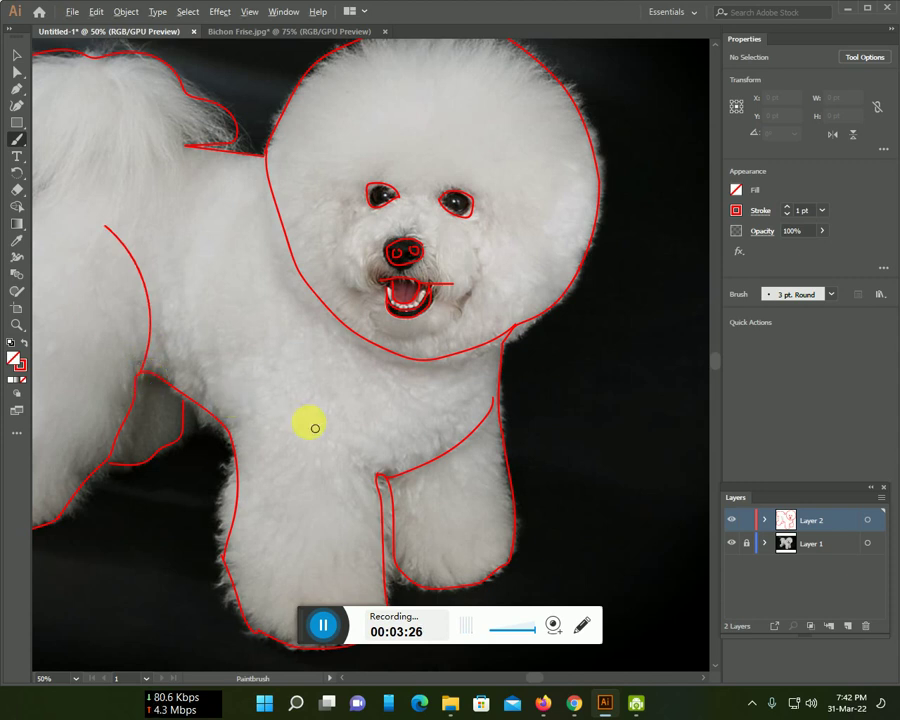
{"action": "scroll", "coordinate": [315, 428], "scroll_direction": "down", "scroll_amount": 1, "text": "alt"}
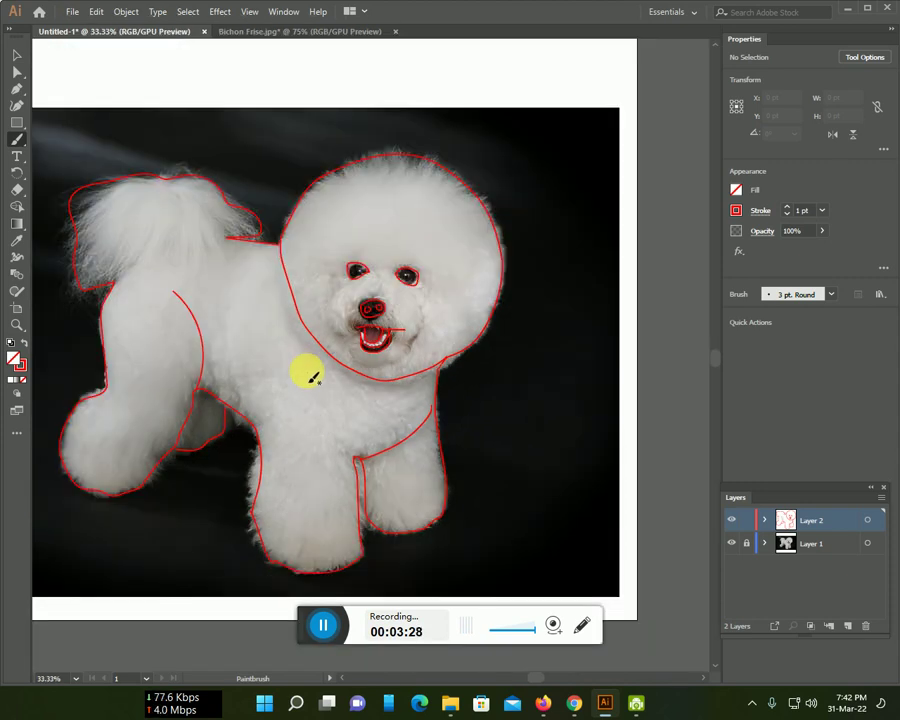
- Draw four short curved red fur strokes across the forehead and top of the head
{"action": "left_click_drag", "start_coordinate": [405, 253], "coordinate": [470, 207]}
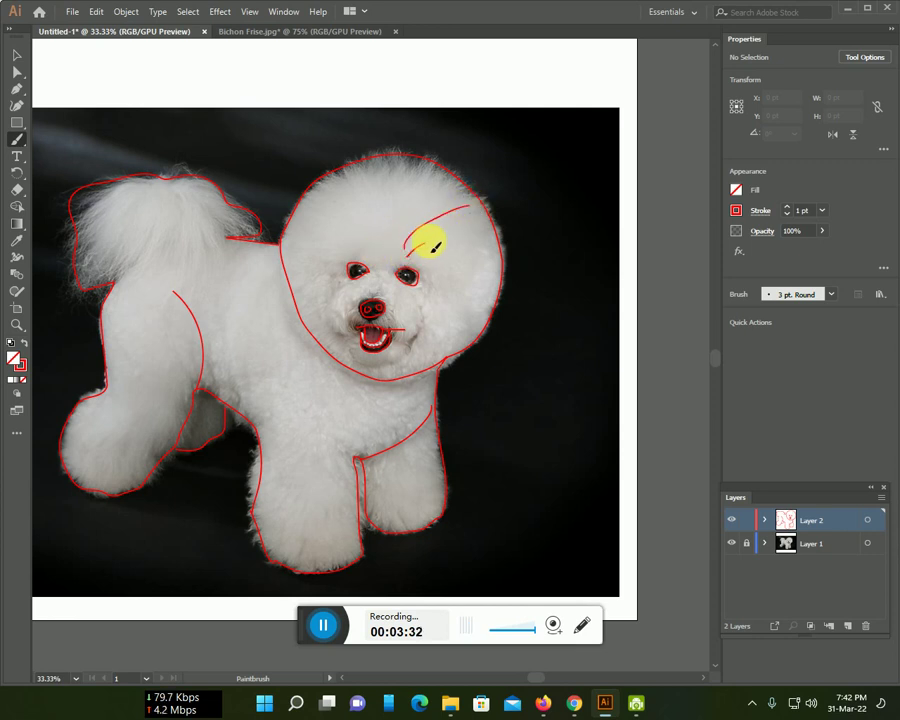
{"action": "mouse_move", "coordinate": [482, 226]}
{"action": "left_mouse_down"}
{"action": "mouse_move", "coordinate": [402, 250]}
{"action": "mouse_move", "coordinate": [341, 213]}
{"action": "mouse_move", "coordinate": [392, 241]}
{"action": "left_mouse_up"}
{"action": "left_click_drag", "start_coordinate": [344, 172], "coordinate": [395, 227]}
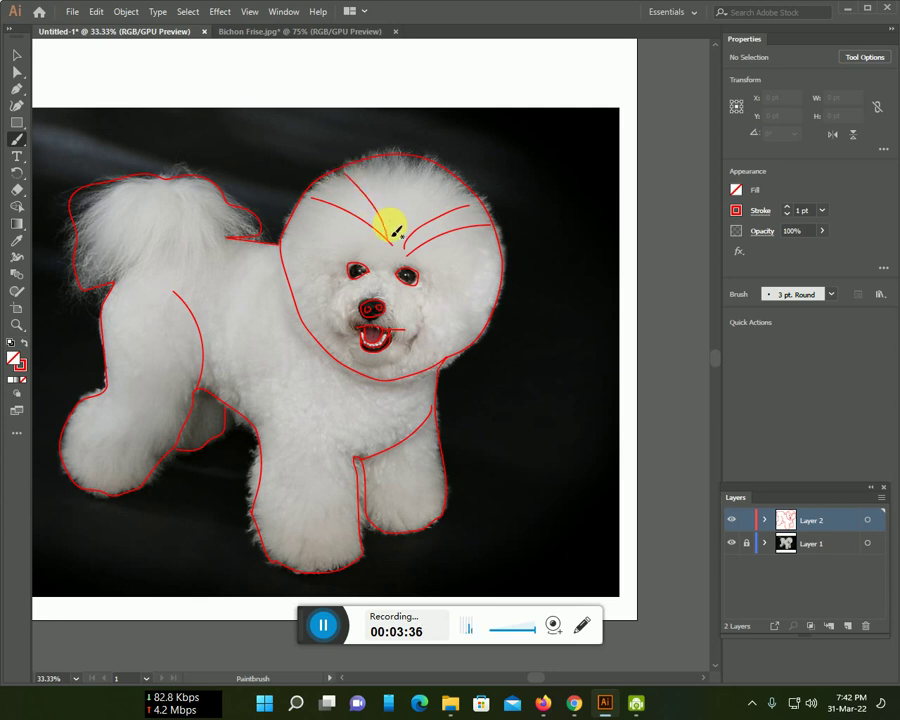
{"action": "left_click_drag", "start_coordinate": [395, 160], "coordinate": [400, 246]}
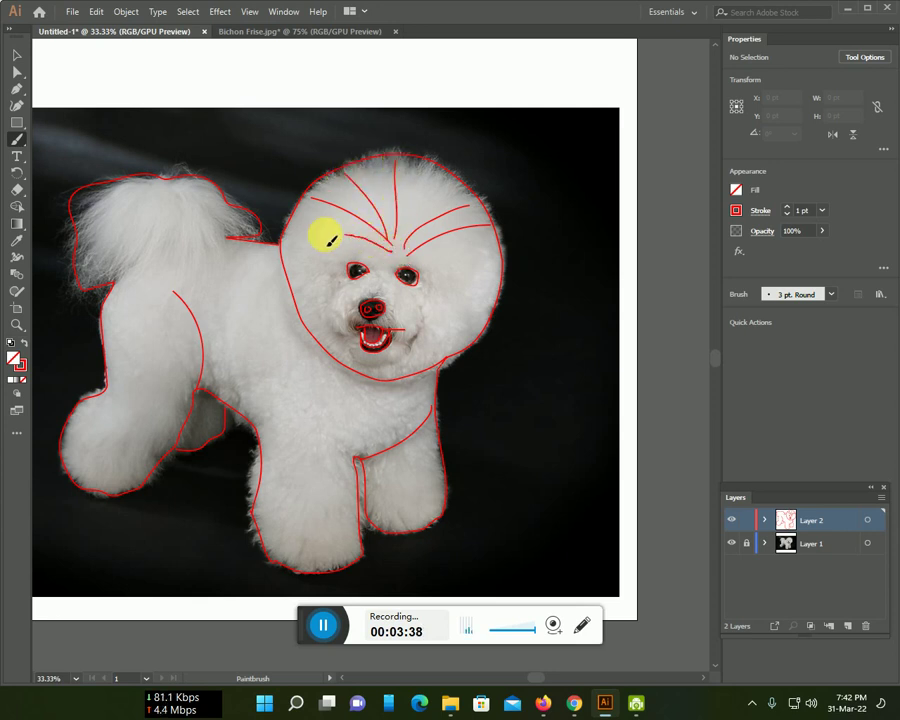